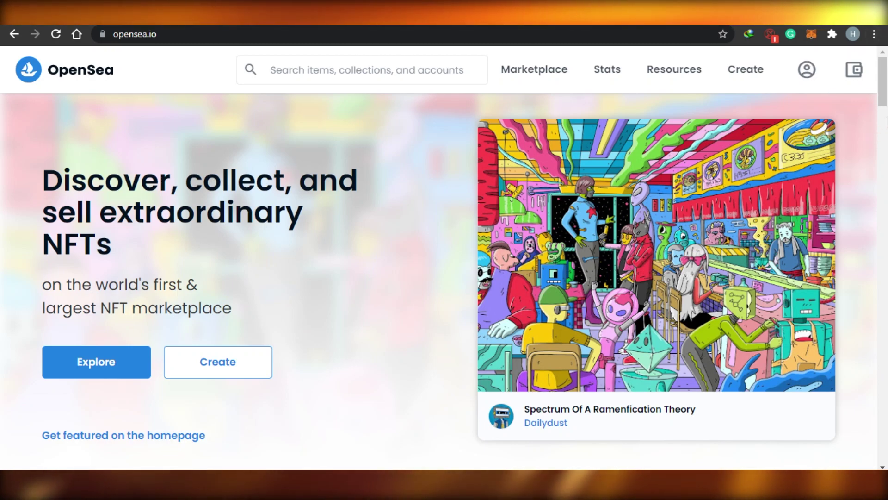
- Connect OpenSea to the MetaMask wallet, bringing up Account 1 with 0 ETH
{"action": "mouse_move", "coordinate": [883, 81]}
{"action": "left_mouse_down"}
{"action": "mouse_move", "coordinate": [886, 234]}
{"action": "mouse_move", "coordinate": [886, 74]}
{"action": "left_mouse_up"}
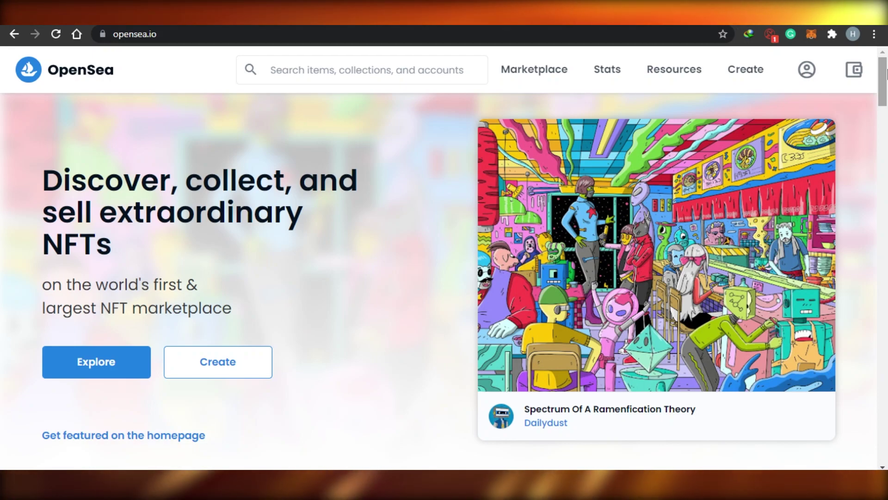
{"action": "scroll", "coordinate": [886, 74], "scroll_direction": "down", "scroll_amount": 10}
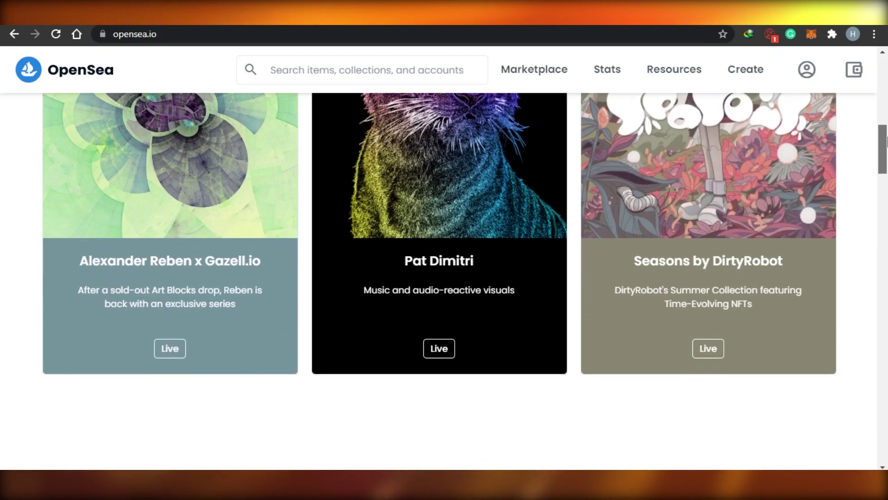
{"action": "scroll", "coordinate": [885, 74], "scroll_direction": "up", "scroll_amount": 8}
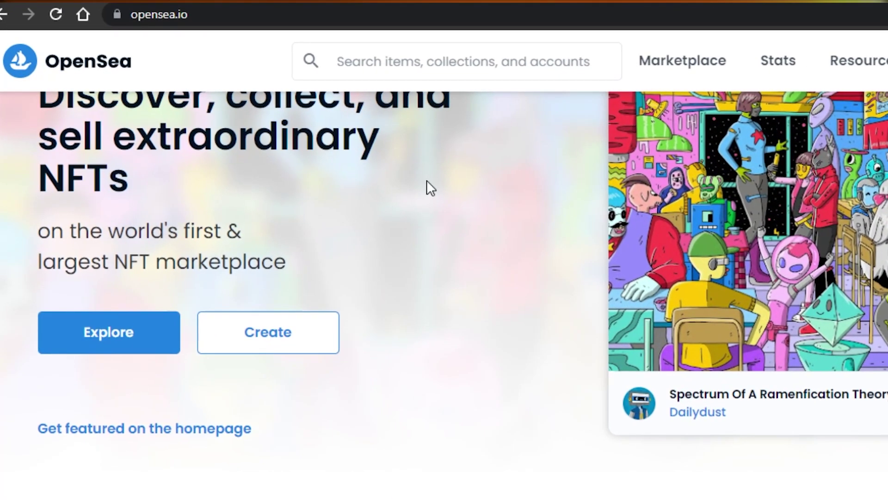
{"action": "scroll", "coordinate": [444, 294], "scroll_direction": "down", "scroll_amount": 1}
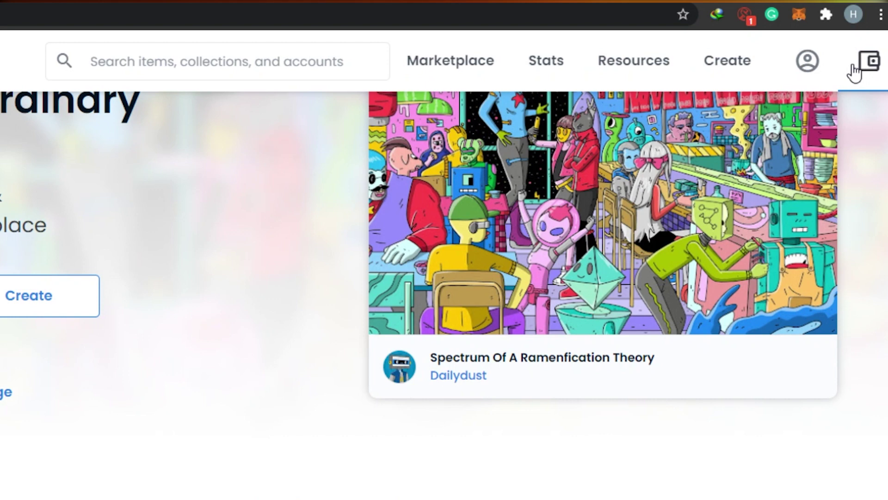
{"action": "left_click", "coordinate": [852, 65]}
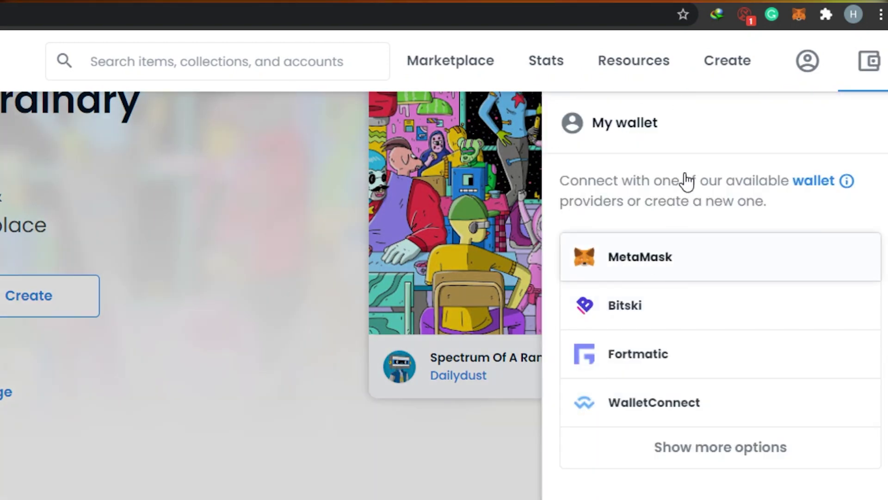
{"action": "left_click", "coordinate": [631, 263]}
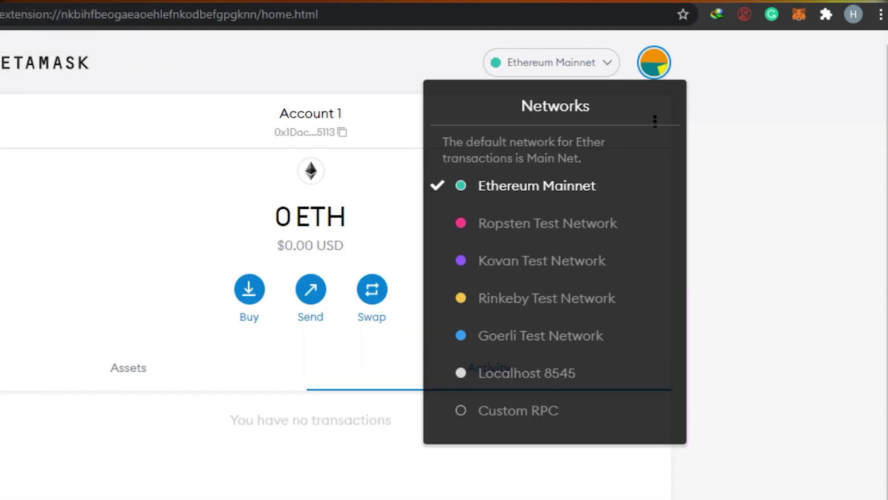
- Dismiss MetaMask's network list to view Account 1's 0 ETH balance on Ethereum Mainnet
{"action": "left_click", "coordinate": [814, 212]}
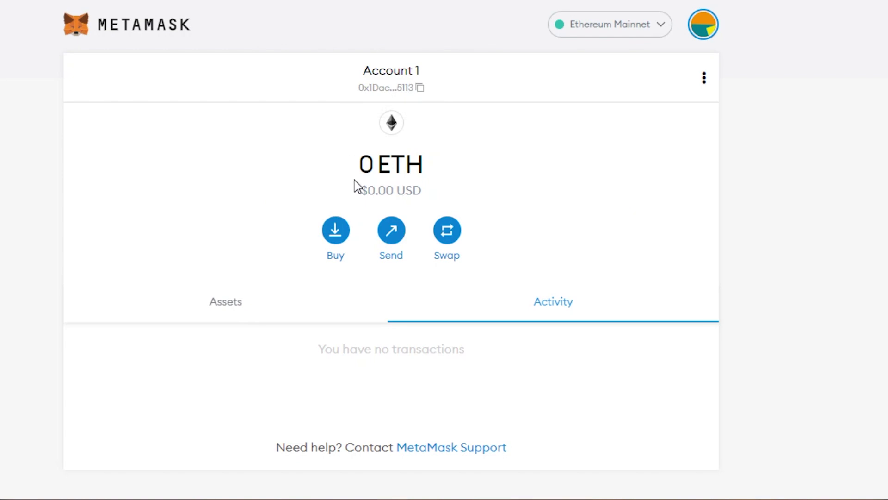
{"action": "mouse_move", "coordinate": [434, 183]}
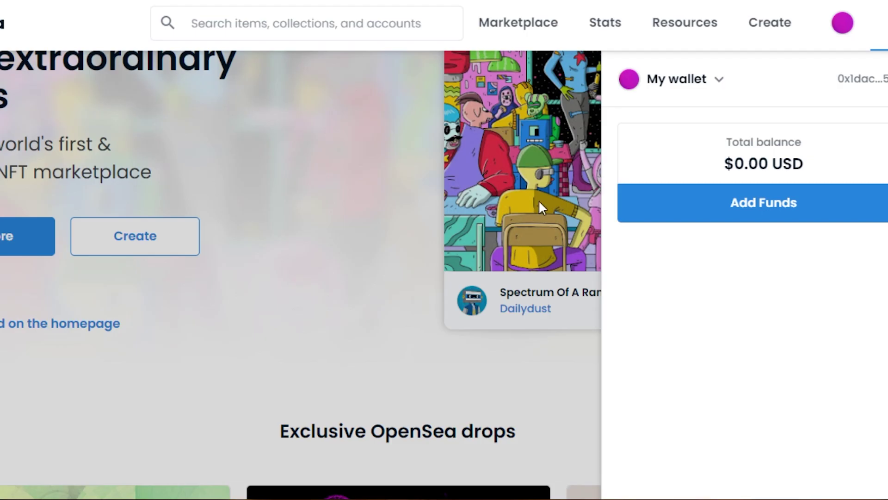
- Close OpenSea's My wallet panel showing the $0.00 USD balance
{"action": "key", "text": "Escape"}
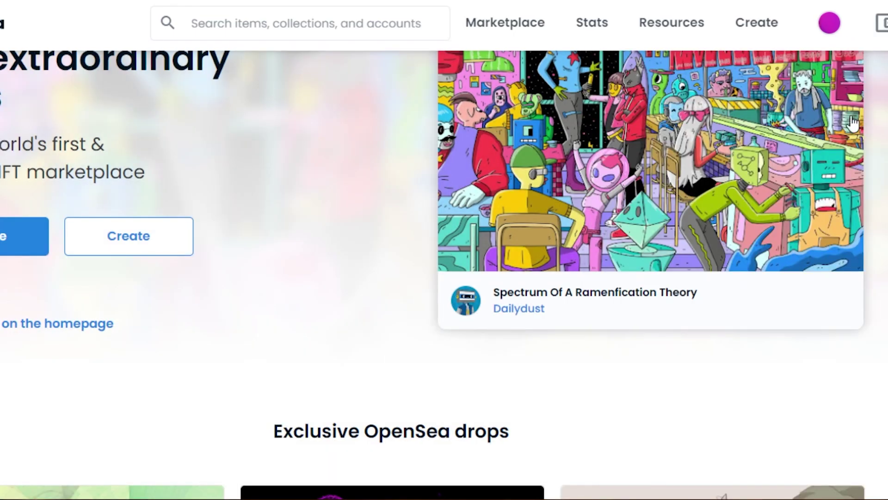
{"action": "scroll", "coordinate": [852, 122], "scroll_direction": "up", "scroll_amount": 3}
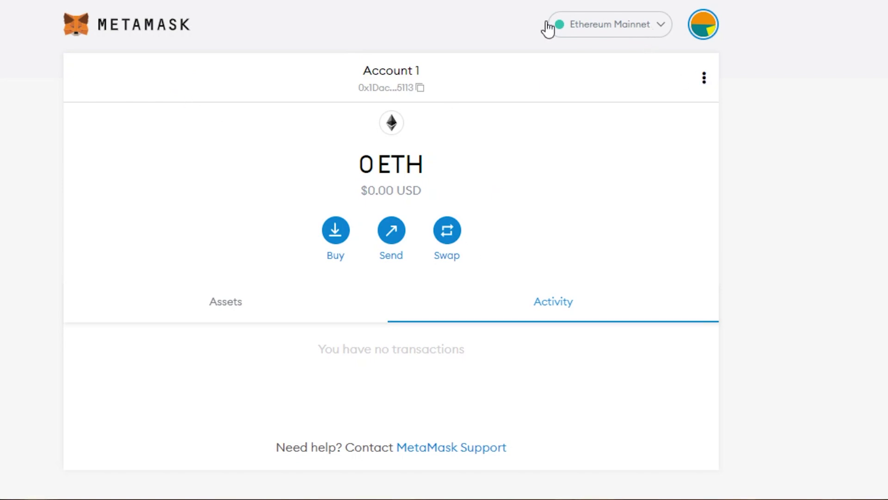
- Open MetaMask Settings from the account avatar menu
{"action": "left_click", "coordinate": [651, 33]}
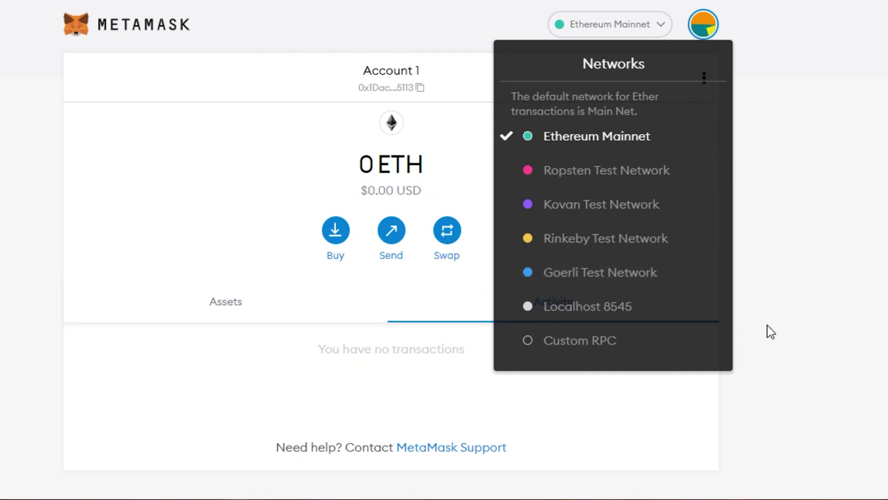
{"action": "left_click", "coordinate": [703, 32]}
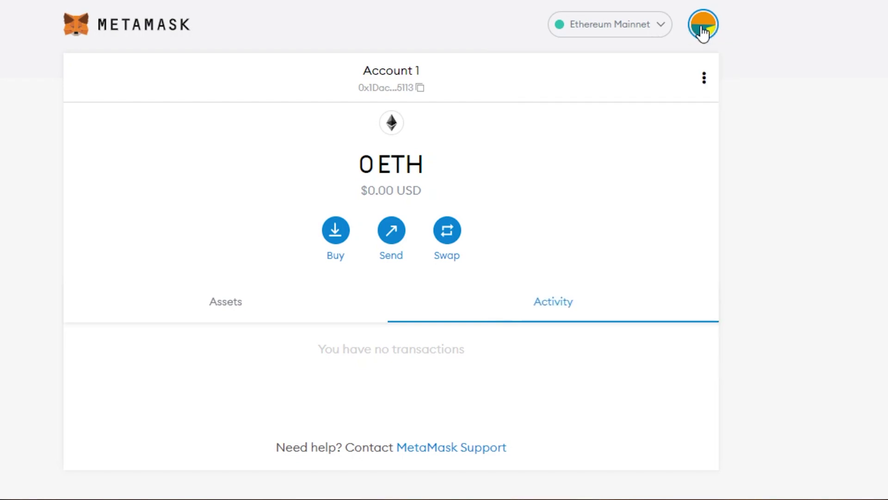
{"action": "left_click", "coordinate": [703, 32]}
{"action": "left_click", "coordinate": [623, 380]}
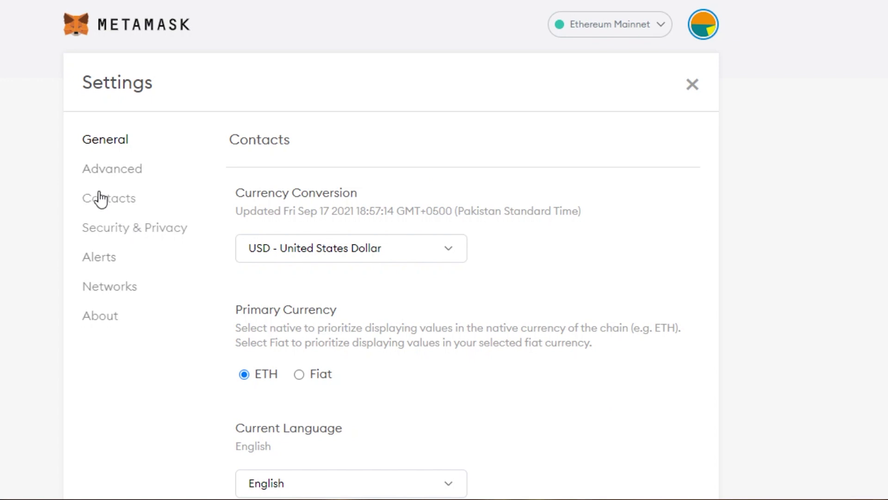
- Start a new custom network under Settings > Networks and name it 'matic mainnet'
{"action": "left_click", "coordinate": [110, 289]}
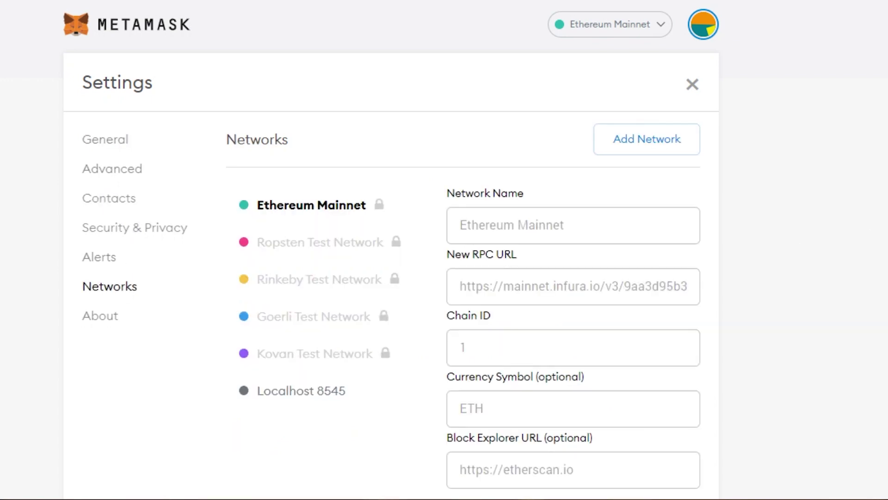
{"action": "scroll", "coordinate": [391, 250], "scroll_direction": "down", "scroll_amount": 2}
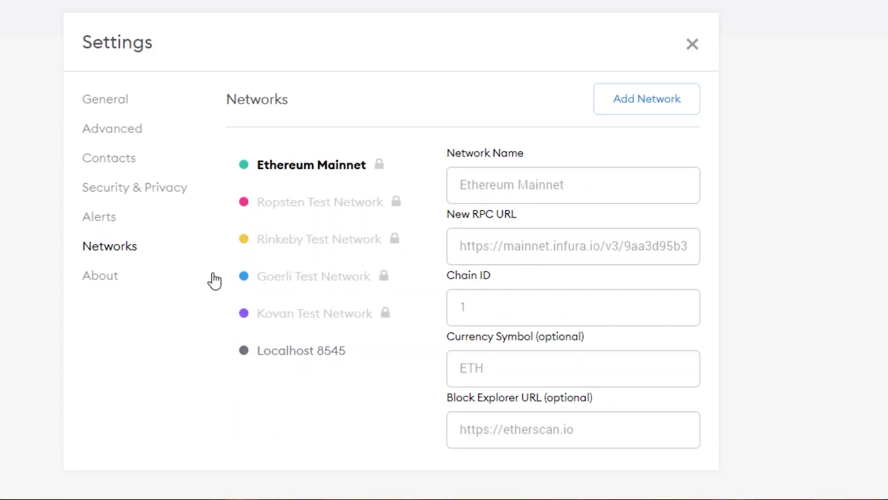
{"action": "left_click", "coordinate": [652, 102]}
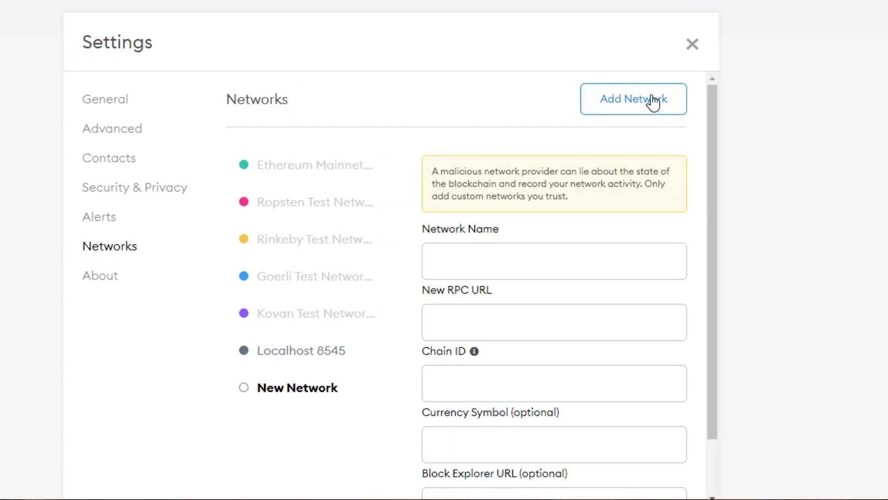
{"action": "left_click_drag", "start_coordinate": [712, 129], "coordinate": [716, 271]}
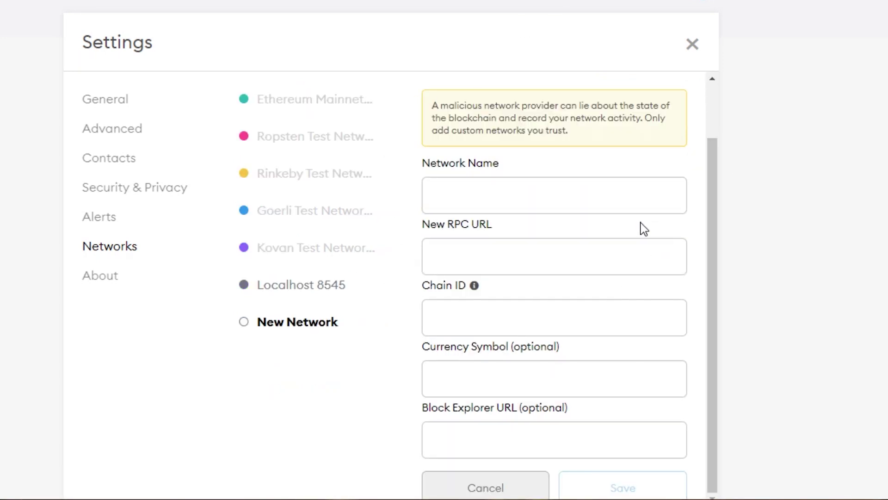
{"action": "left_click", "coordinate": [524, 191]}
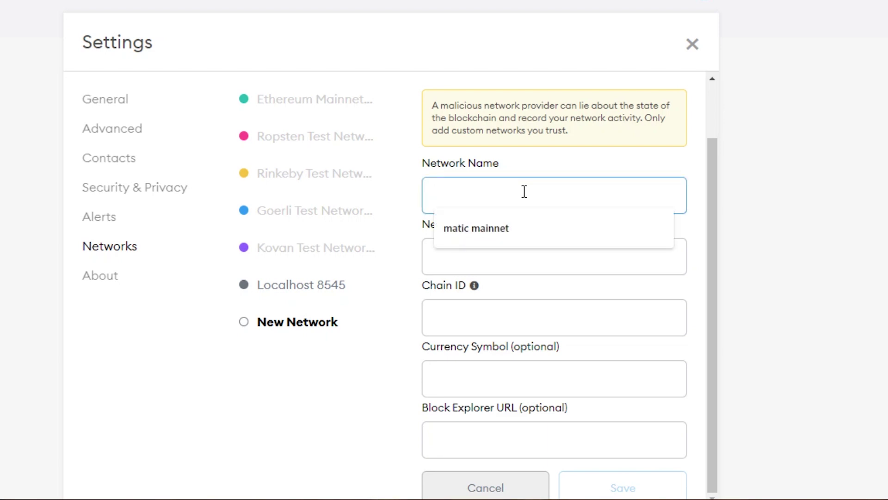
{"action": "left_click", "coordinate": [517, 228]}
{"action": "left_click", "coordinate": [471, 254]}
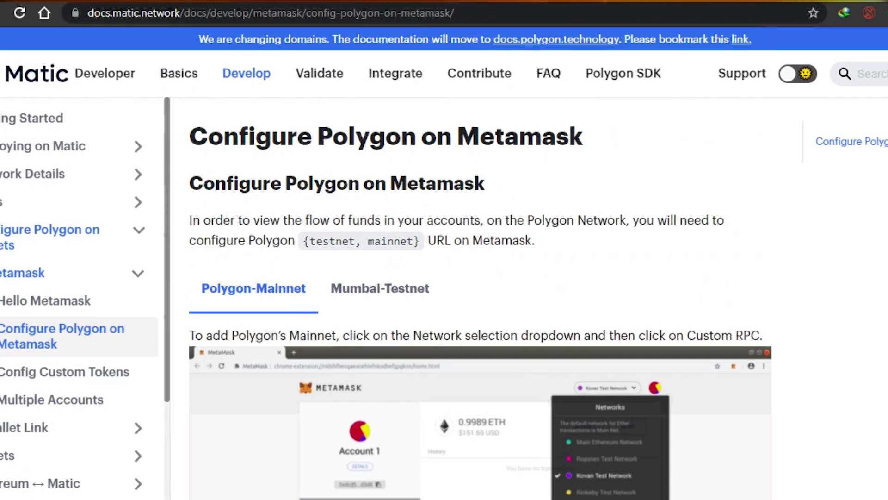
{"action": "scroll", "coordinate": [444, 277], "scroll_direction": "down", "scroll_amount": 15}
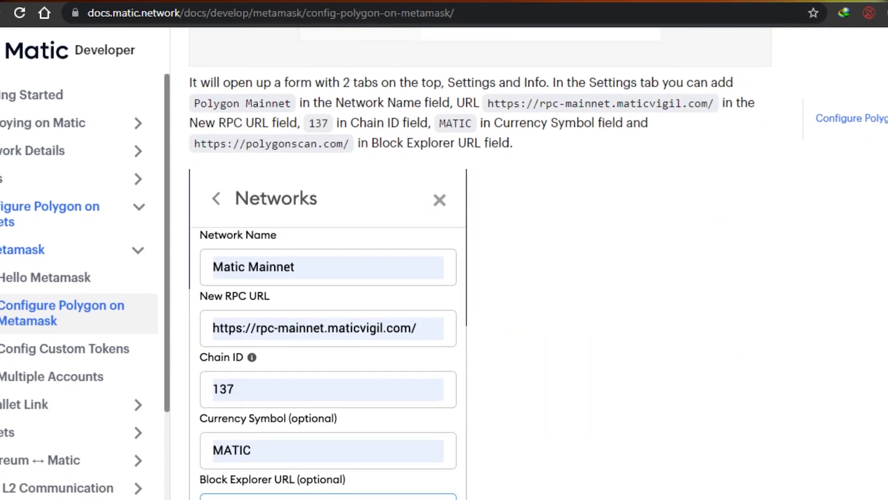
{"action": "scroll", "coordinate": [188, 358], "scroll_direction": "up", "scroll_amount": 3}
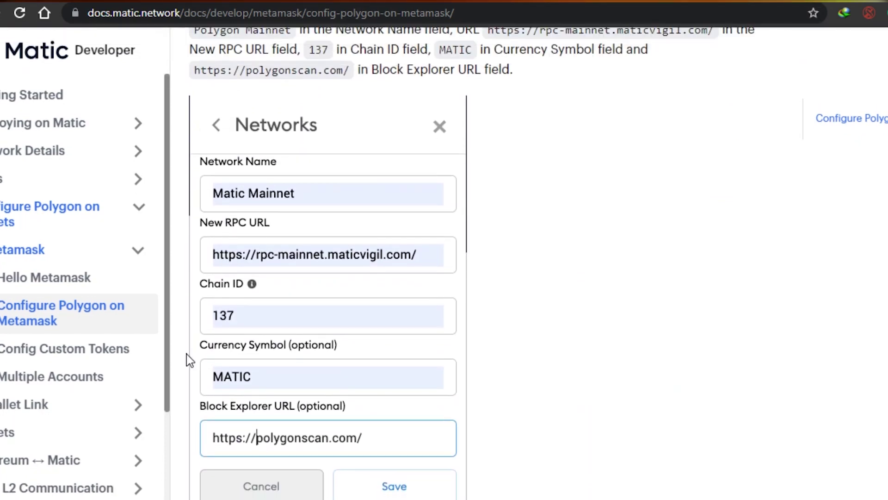
{"action": "scroll", "coordinate": [584, 296], "scroll_direction": "up", "scroll_amount": 7}
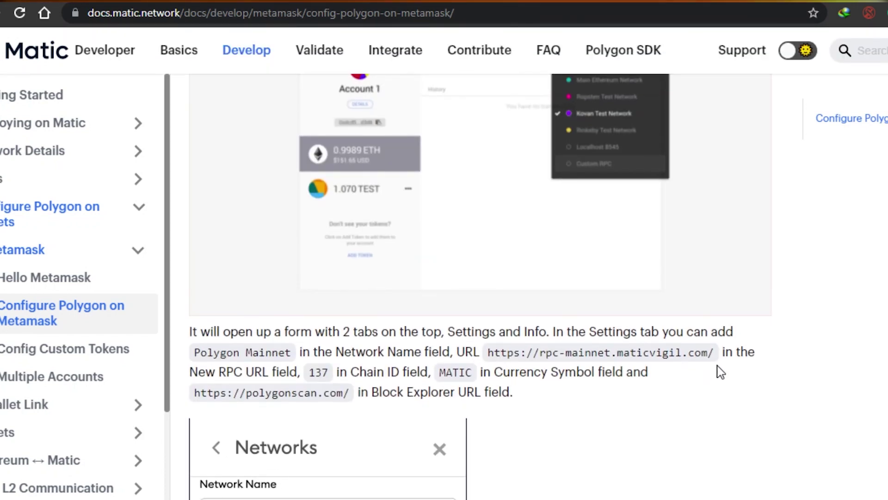
{"action": "left_click_drag", "start_coordinate": [710, 352], "coordinate": [487, 353]}
{"action": "key", "text": "ctrl+c"}
- Paste the RPC URL, set chain ID 137 and symbol matic, and save the network
{"action": "key", "text": "ctrl+Tab"}
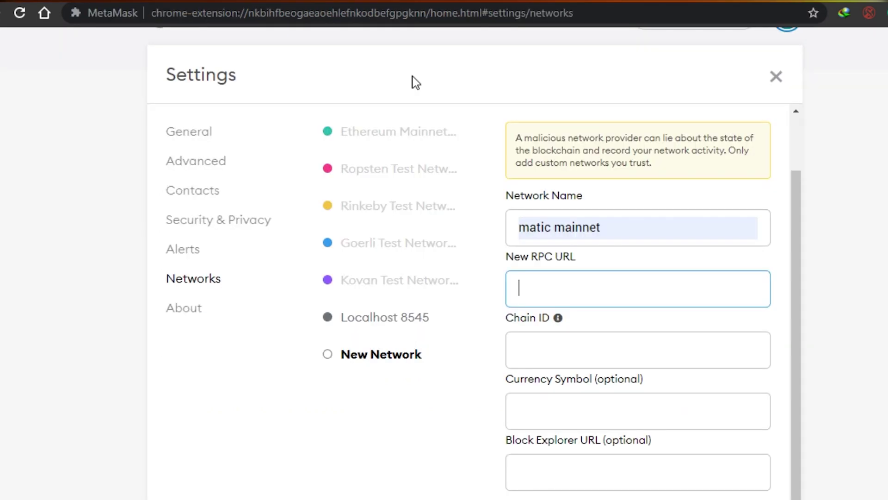
{"action": "left_click", "coordinate": [601, 288]}
{"action": "right_click", "coordinate": [598, 289]}
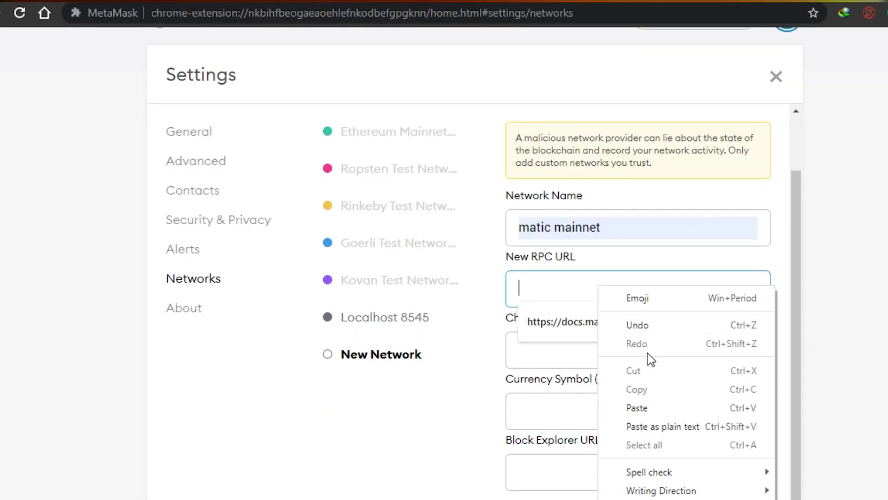
{"action": "left_click", "coordinate": [638, 406]}
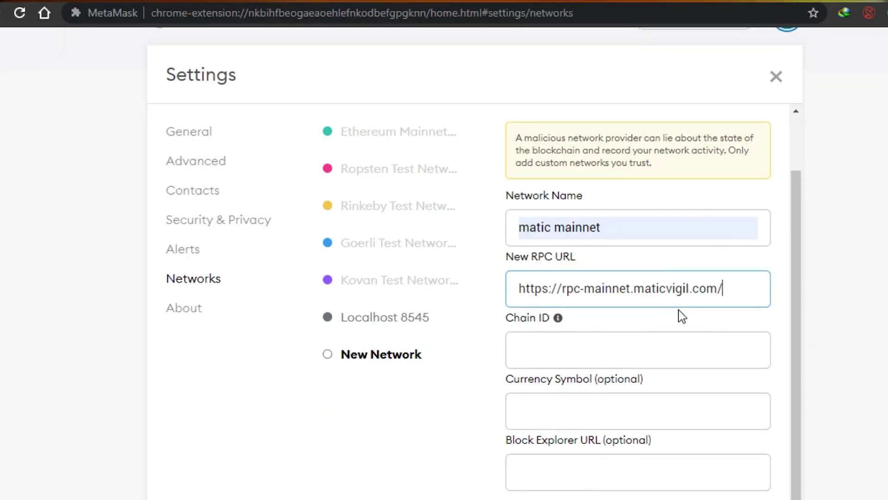
{"action": "scroll", "coordinate": [631, 267], "scroll_direction": "down", "scroll_amount": 1}
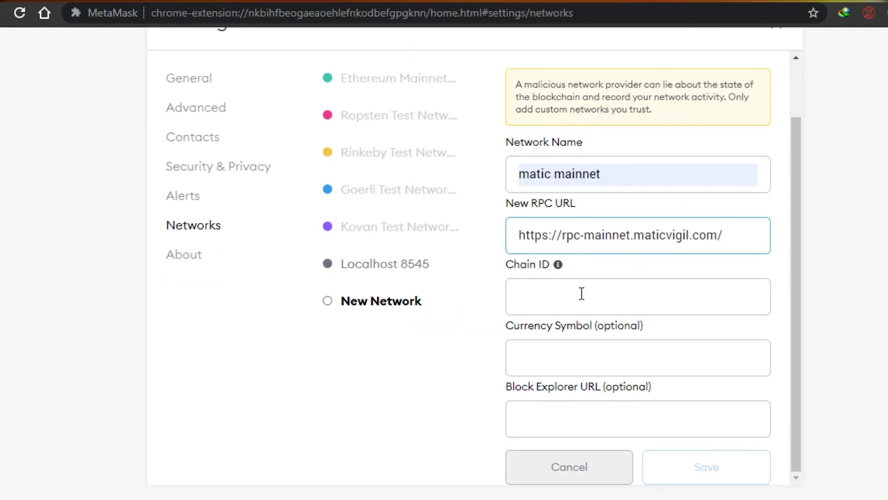
{"action": "left_click", "coordinate": [582, 293]}
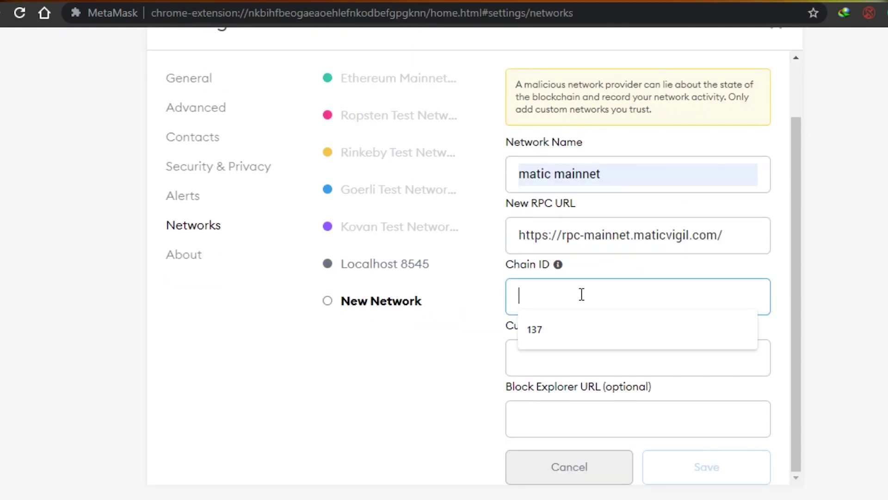
{"action": "left_click", "coordinate": [564, 329]}
{"action": "left_click", "coordinate": [546, 350]}
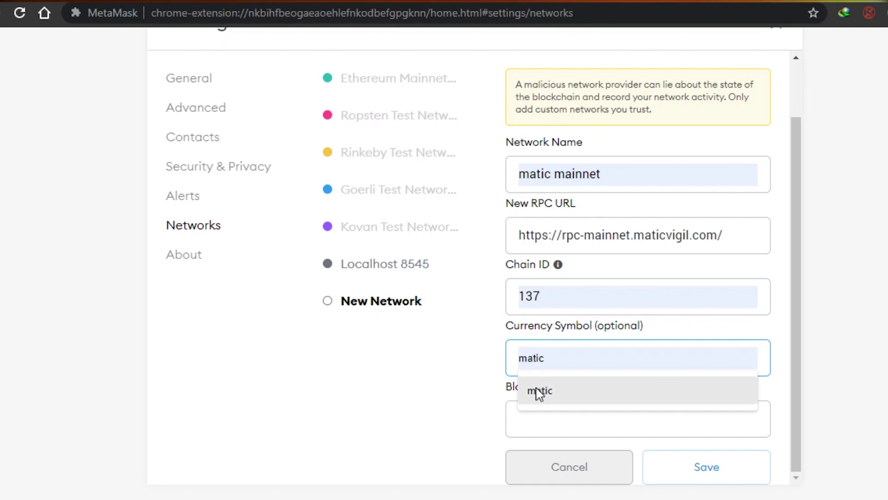
{"action": "left_click", "coordinate": [535, 392]}
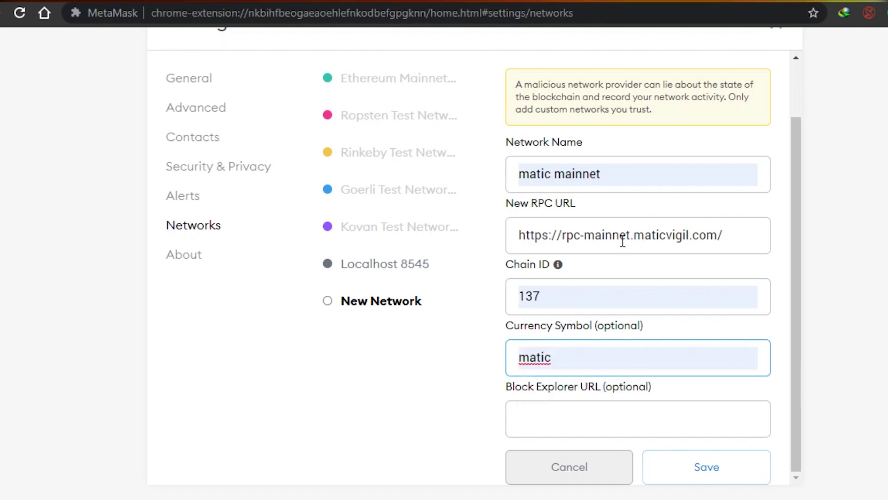
{"action": "left_click", "coordinate": [710, 479]}
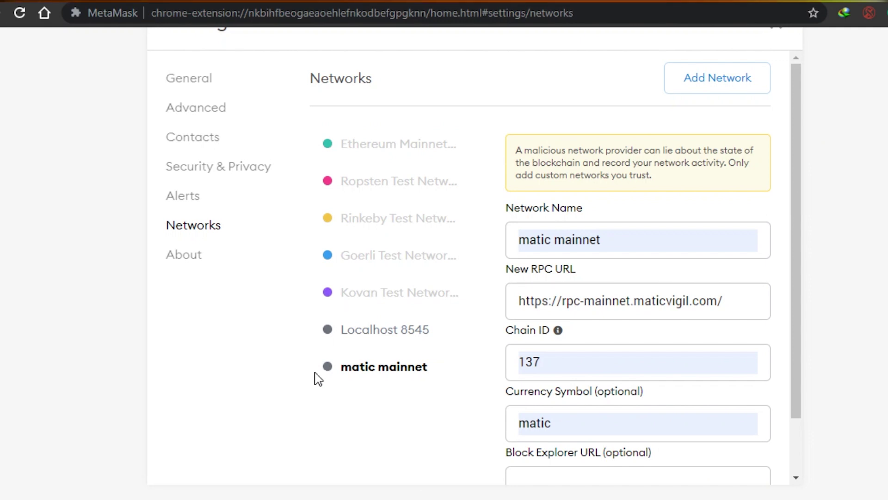
- Return to the wallet home showing 0 MATIC on matic mainnet
{"action": "left_click_drag", "start_coordinate": [317, 376], "coordinate": [328, 381]}
{"action": "left_click", "coordinate": [850, 284]}
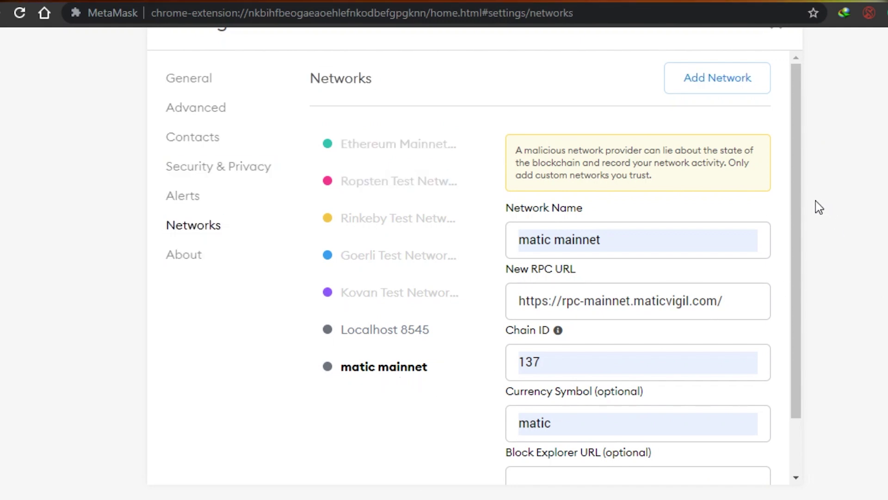
{"action": "left_click_drag", "start_coordinate": [795, 194], "coordinate": [799, 162]}
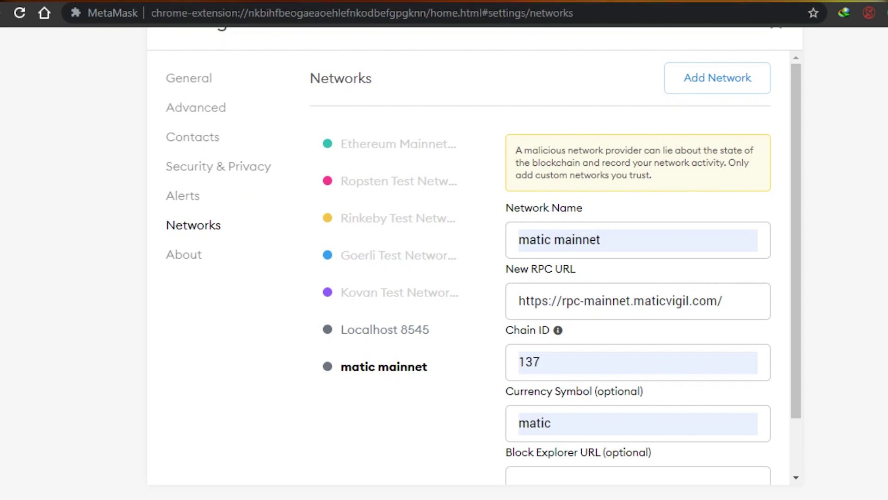
{"action": "scroll", "coordinate": [474, 255], "scroll_direction": "up", "scroll_amount": 2}
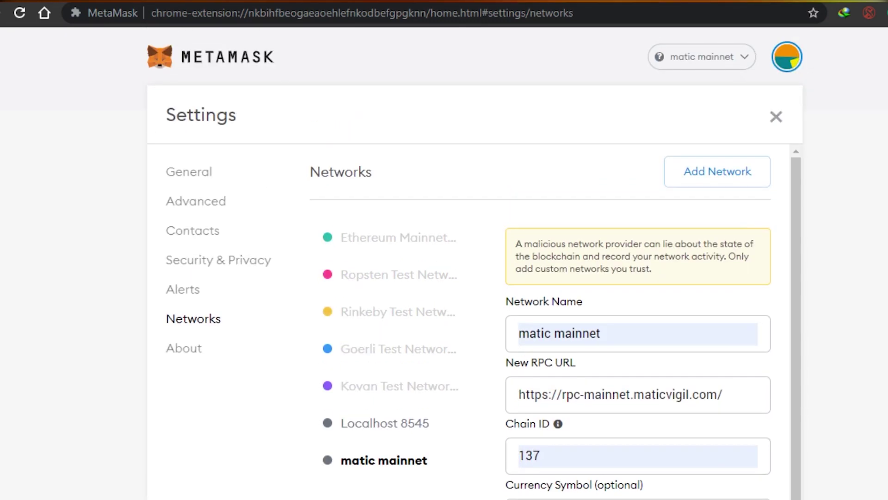
{"action": "left_click", "coordinate": [187, 67]}
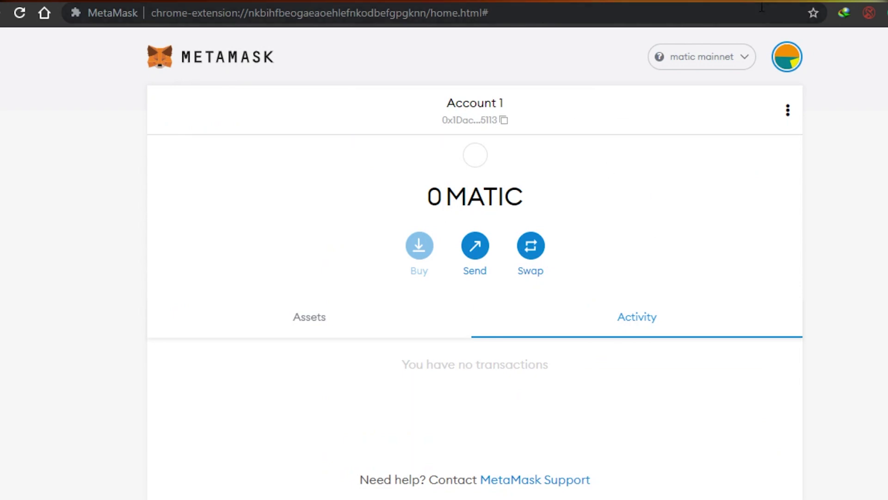
- Switch MetaMask to Ethereum Mainnet and back to matic mainnet, then return to OpenSea
{"action": "left_click", "coordinate": [743, 58]}
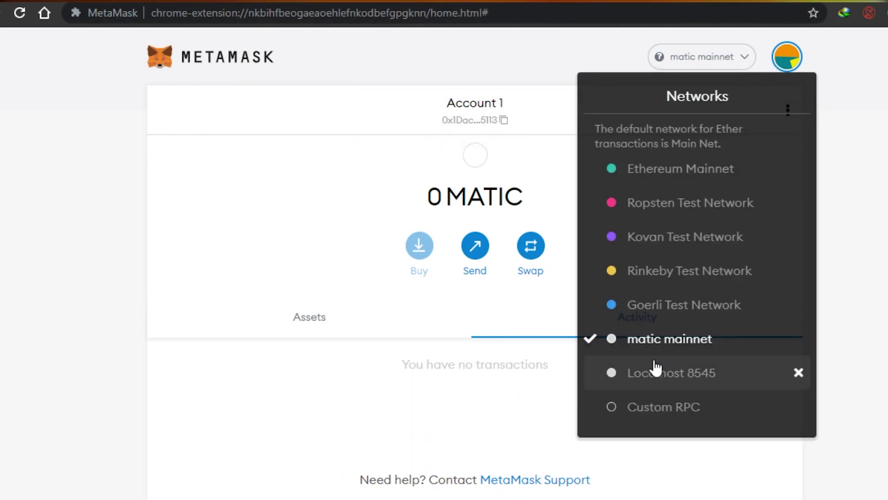
{"action": "left_click", "coordinate": [650, 172]}
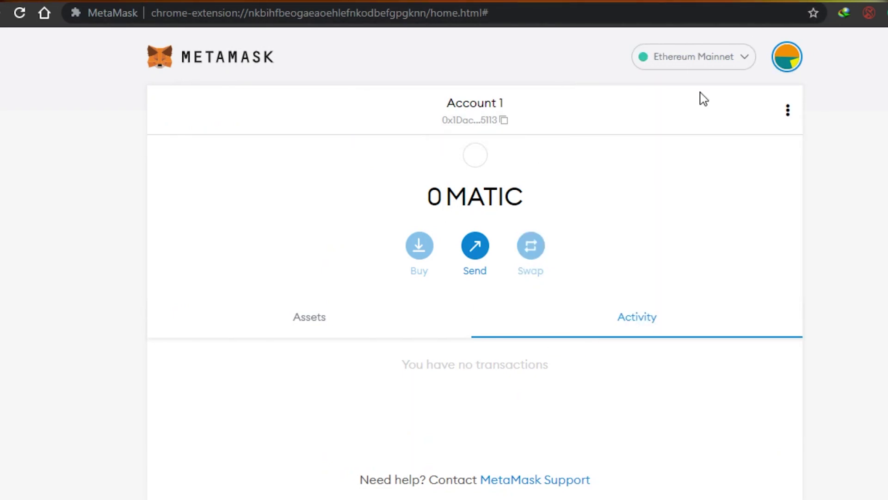
{"action": "left_click", "coordinate": [735, 55]}
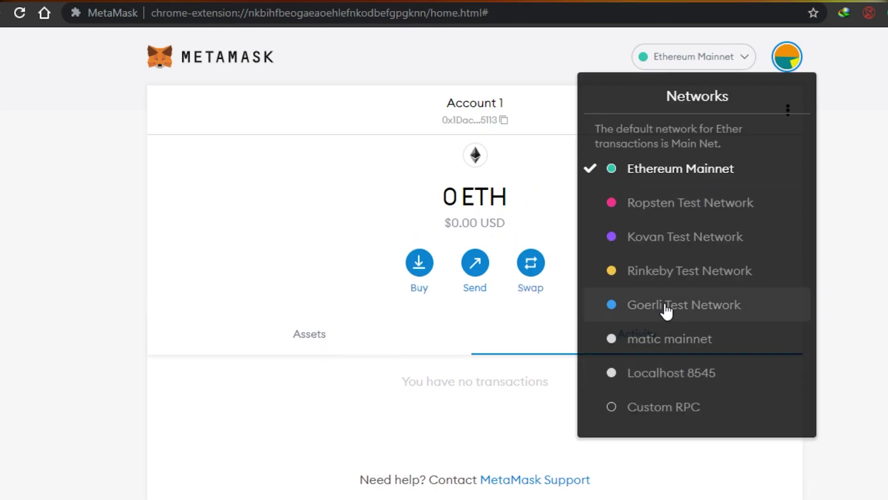
{"action": "left_click", "coordinate": [645, 345]}
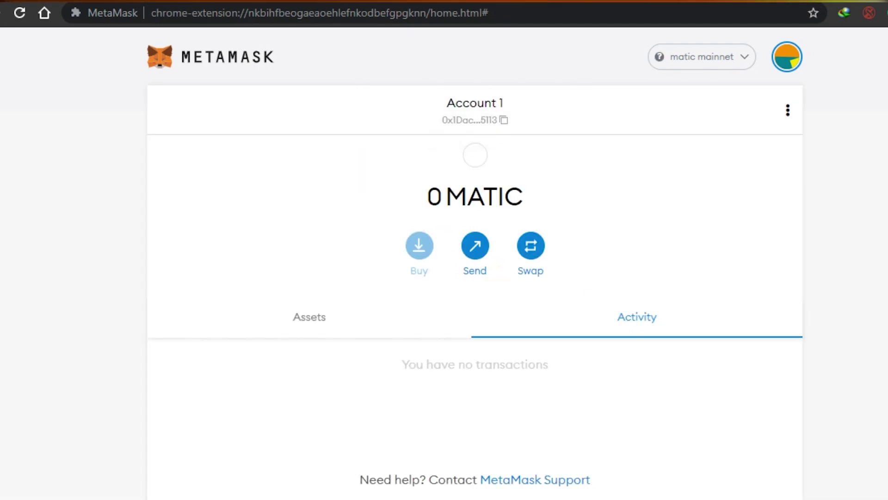
{"action": "key", "text": "ctrl+Tab"}
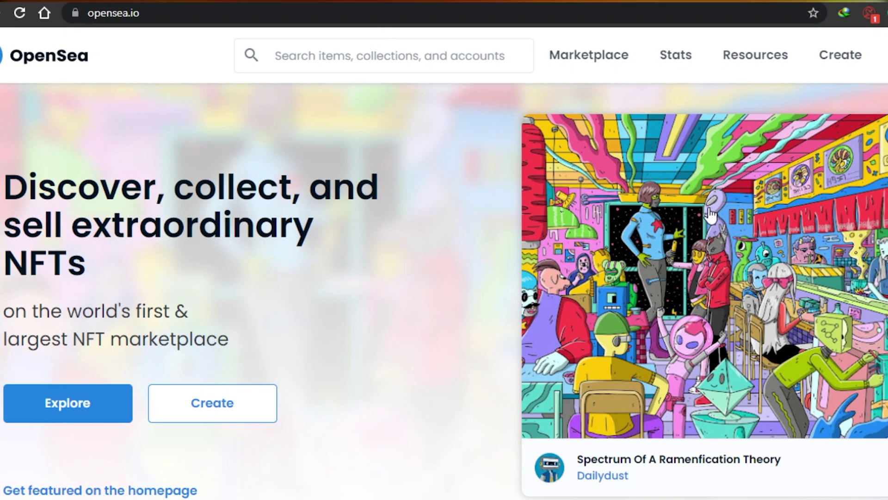
- Open OpenSea's Marketplace all-items listing with 19,852,009 results
{"action": "scroll", "coordinate": [666, 48], "scroll_direction": "up", "scroll_amount": 10}
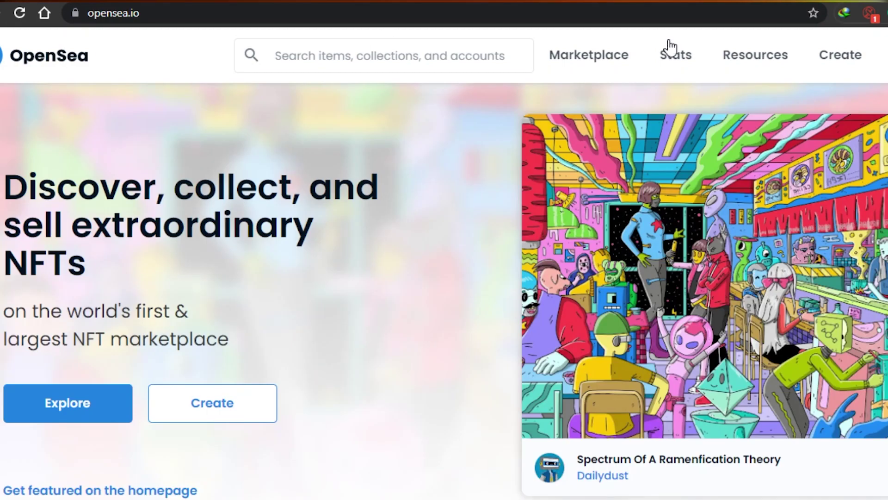
{"action": "mouse_move", "coordinate": [559, 73]}
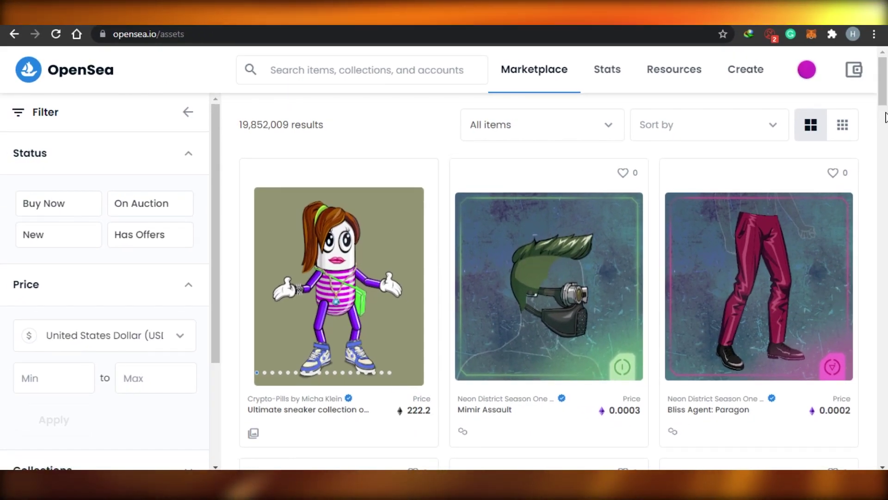
{"action": "mouse_move", "coordinate": [885, 92]}
{"action": "left_mouse_down"}
{"action": "mouse_move", "coordinate": [884, 116]}
{"action": "mouse_move", "coordinate": [885, 103]}
{"action": "left_mouse_up"}
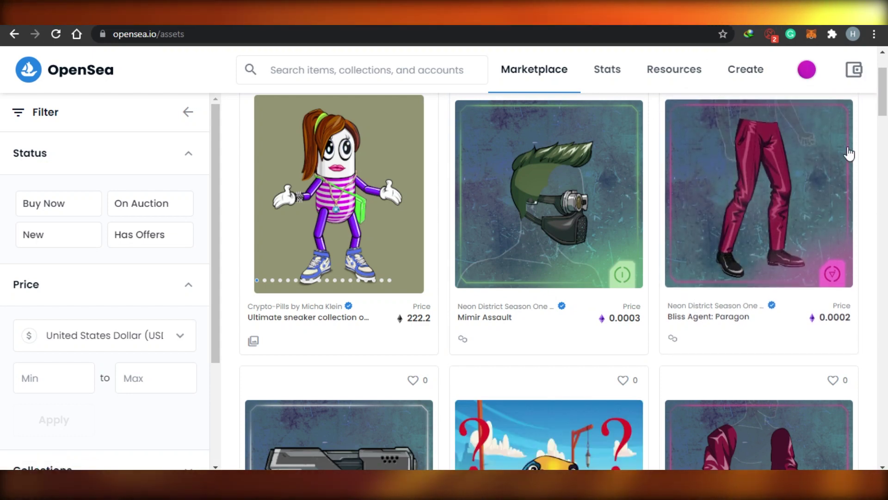
{"action": "scroll", "coordinate": [884, 138], "scroll_direction": "down", "scroll_amount": 7}
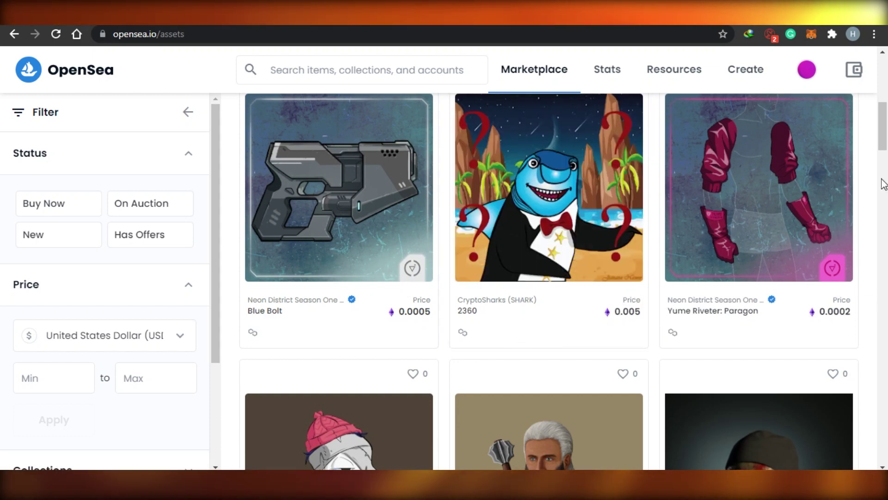
{"action": "left_click_drag", "start_coordinate": [883, 148], "coordinate": [883, 109]}
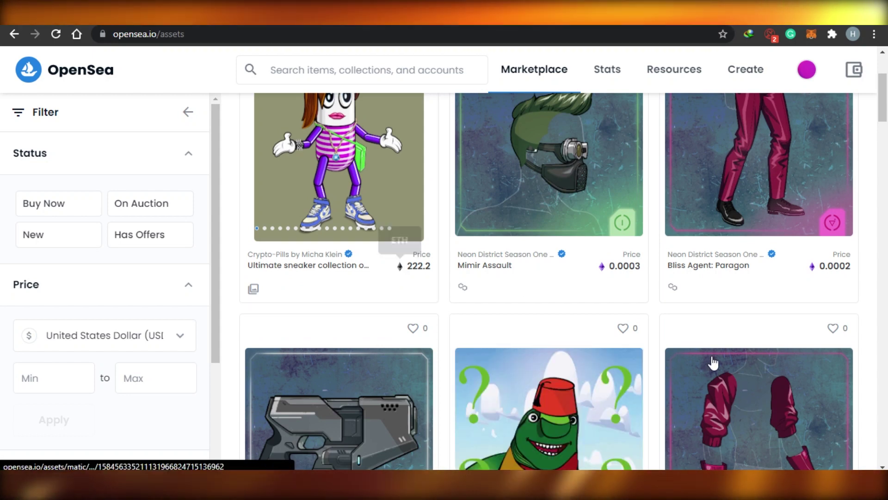
{"action": "scroll", "coordinate": [373, 296], "scroll_direction": "down", "scroll_amount": 5}
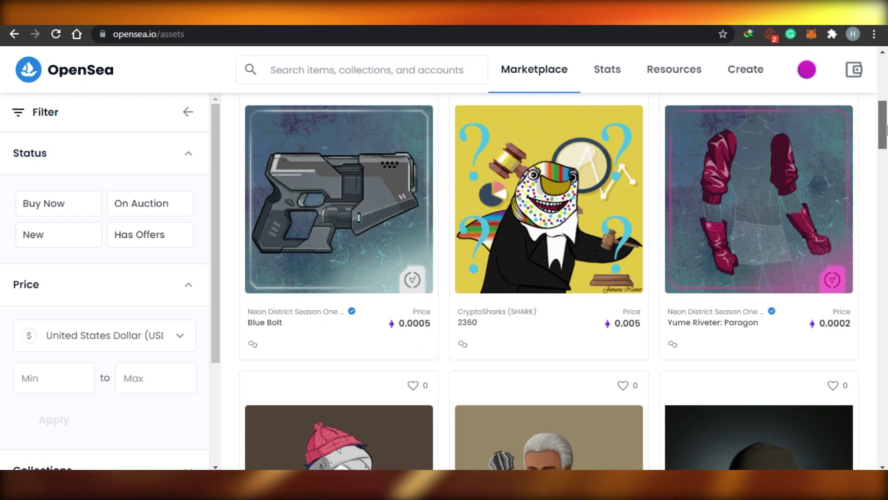
{"action": "left_click_drag", "start_coordinate": [886, 131], "coordinate": [886, 119]}
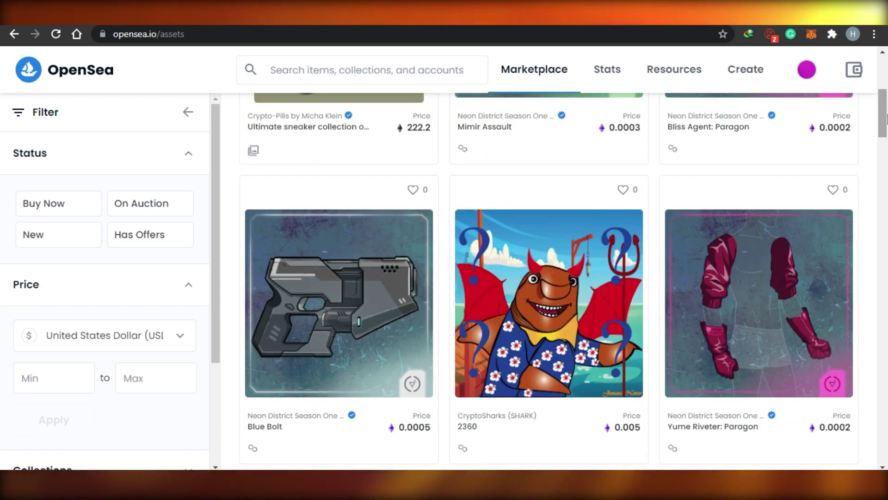
{"action": "left_click_drag", "start_coordinate": [886, 119], "coordinate": [887, 135]}
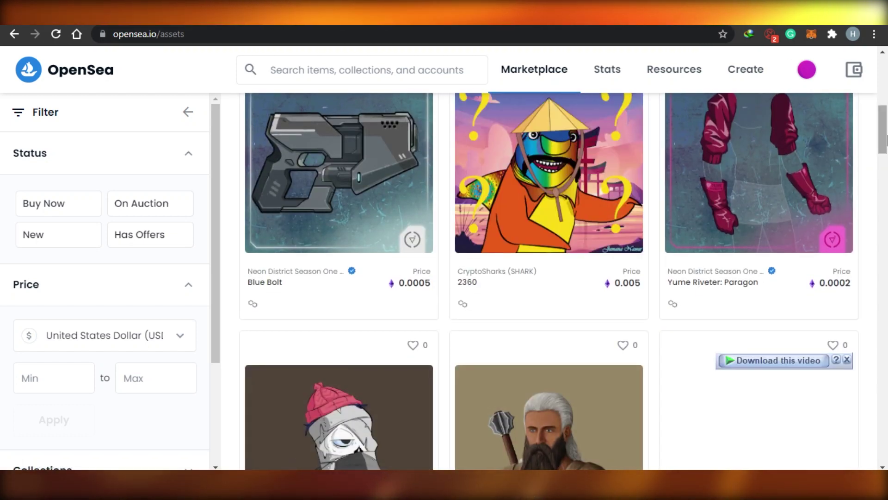
{"action": "mouse_move", "coordinate": [887, 137]}
{"action": "left_mouse_down"}
{"action": "mouse_move", "coordinate": [887, 162]}
{"action": "mouse_move", "coordinate": [887, 133]}
{"action": "left_mouse_up"}
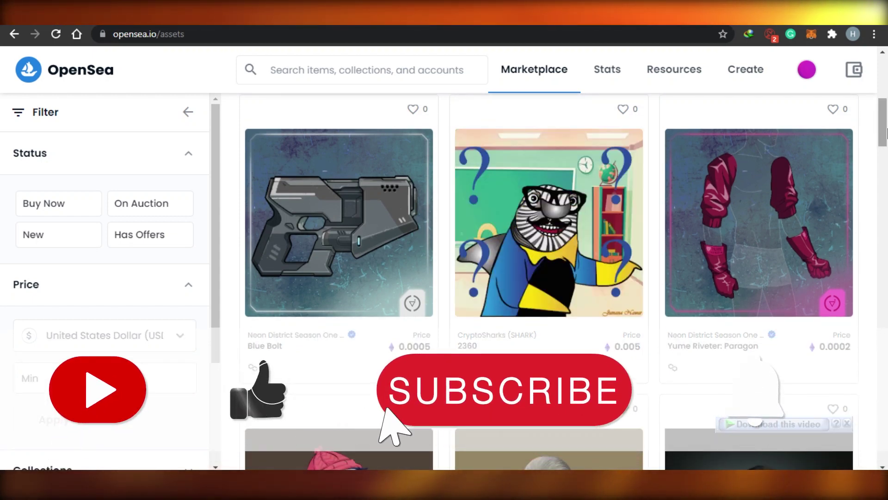
{"action": "left_click", "coordinate": [860, 73]}
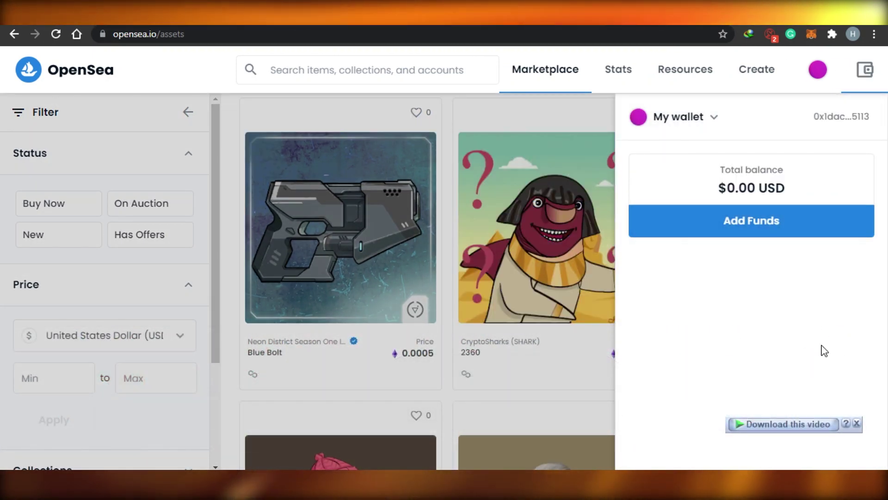
{"action": "left_click", "coordinate": [857, 424]}
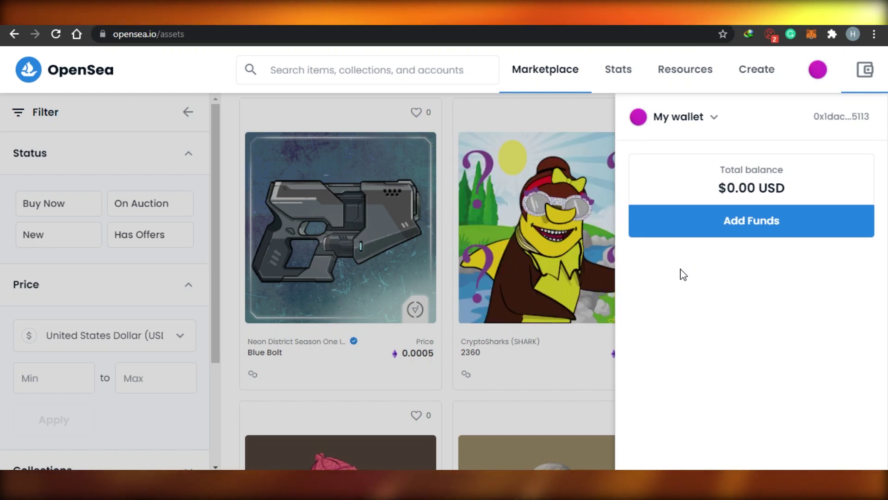
{"action": "left_click", "coordinate": [593, 112]}
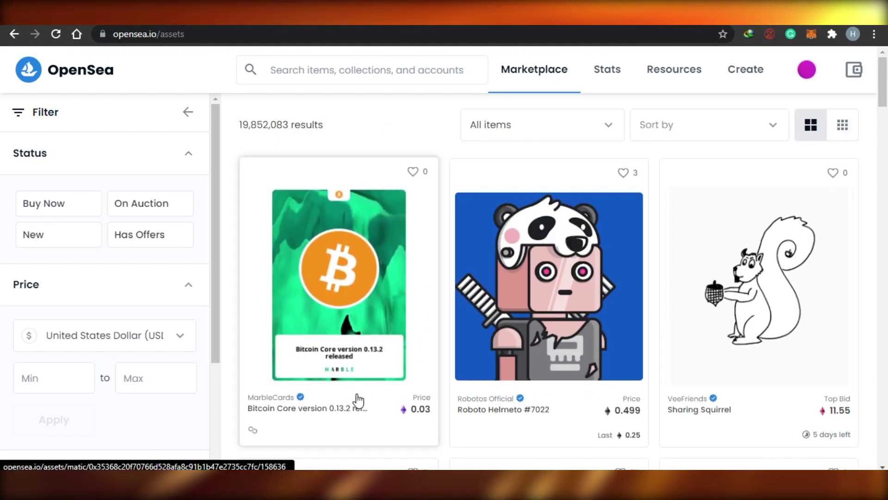
- Open the Bitcoin Core version 0.13.2 item and review its 0.03 price and 181-day sale
{"action": "left_click", "coordinate": [347, 345]}
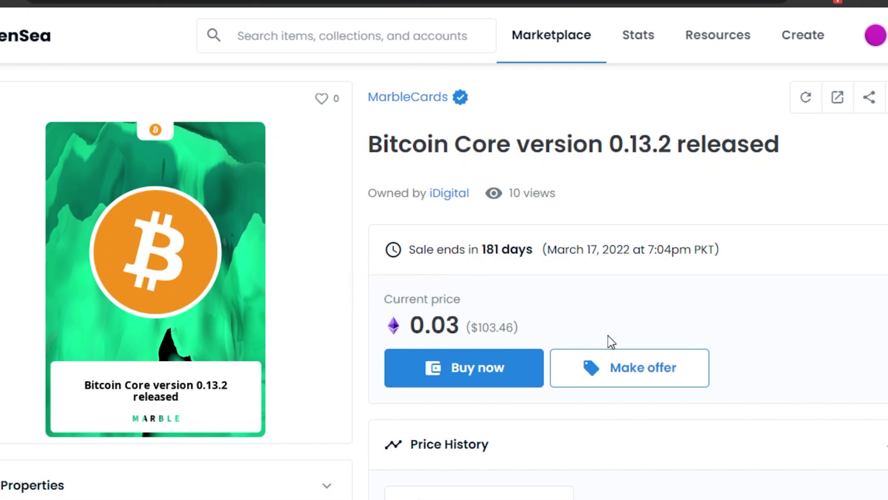
{"action": "scroll", "coordinate": [444, 277], "scroll_direction": "down", "scroll_amount": 5}
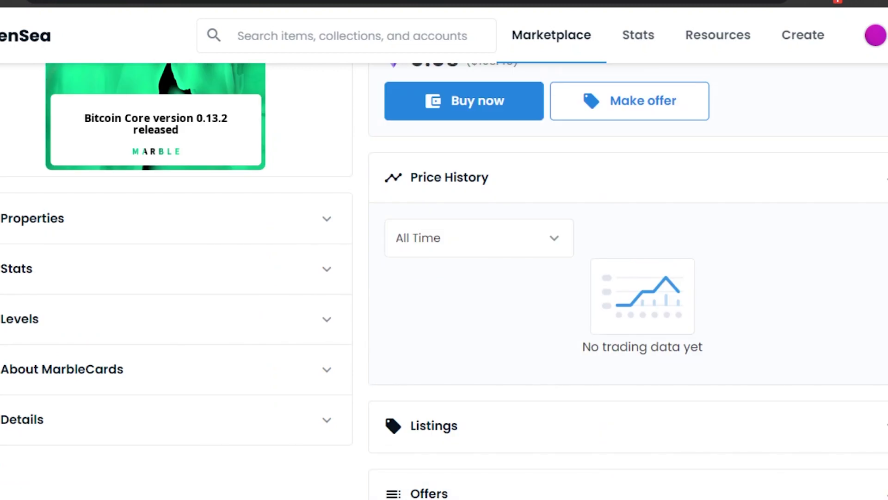
{"action": "scroll", "coordinate": [444, 278], "scroll_direction": "down", "scroll_amount": 2}
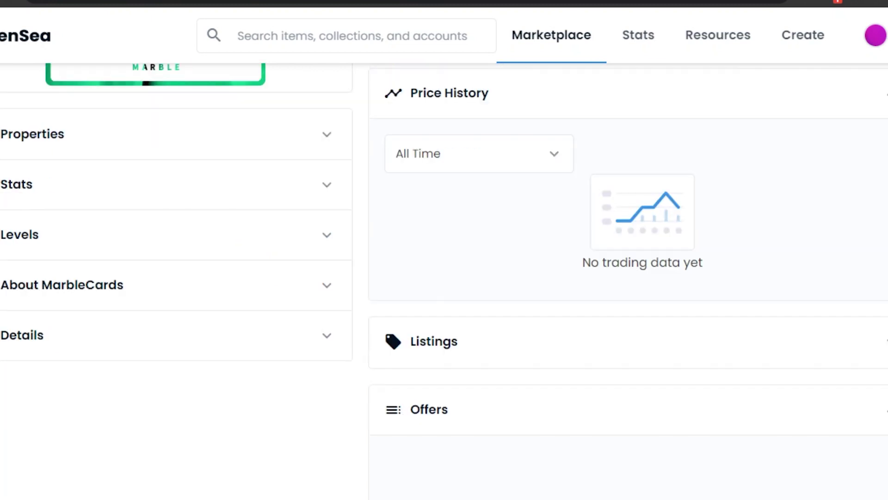
{"action": "scroll", "coordinate": [444, 277], "scroll_direction": "up", "scroll_amount": 7}
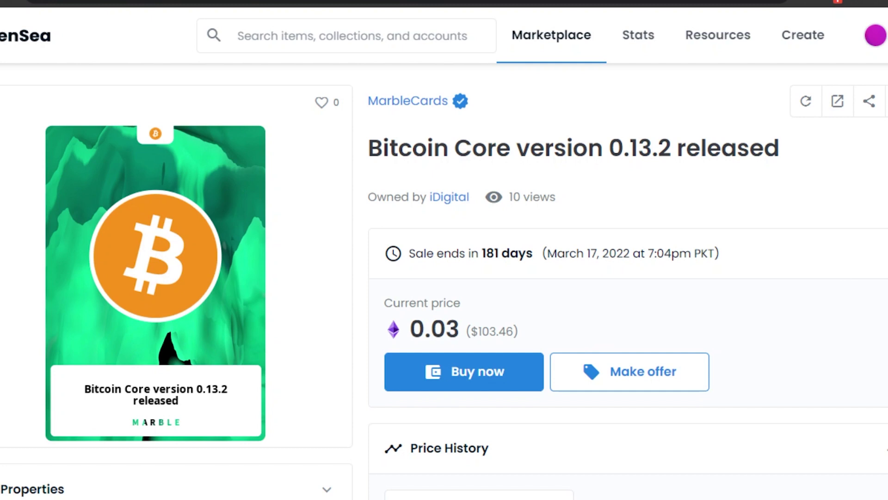
{"action": "scroll", "coordinate": [444, 278], "scroll_direction": "down", "scroll_amount": 8}
{"action": "scroll", "coordinate": [800, 198], "scroll_direction": "down", "scroll_amount": 6}
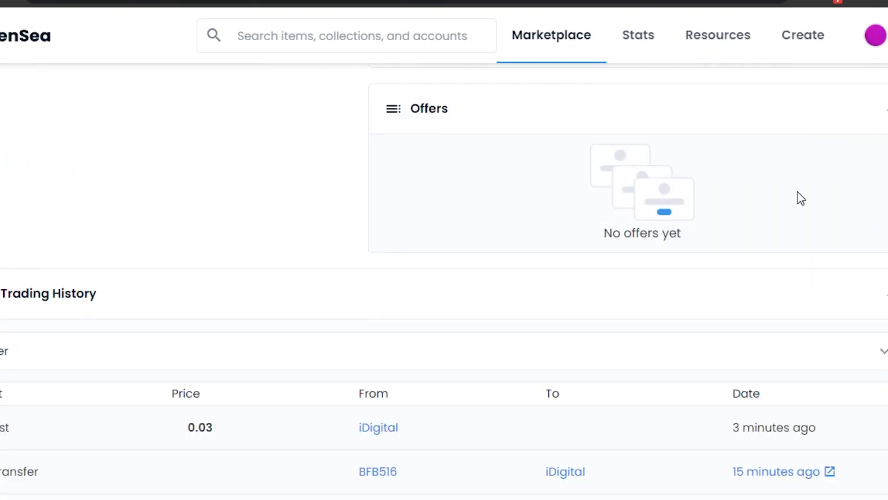
{"action": "scroll", "coordinate": [444, 278], "scroll_direction": "up", "scroll_amount": 11}
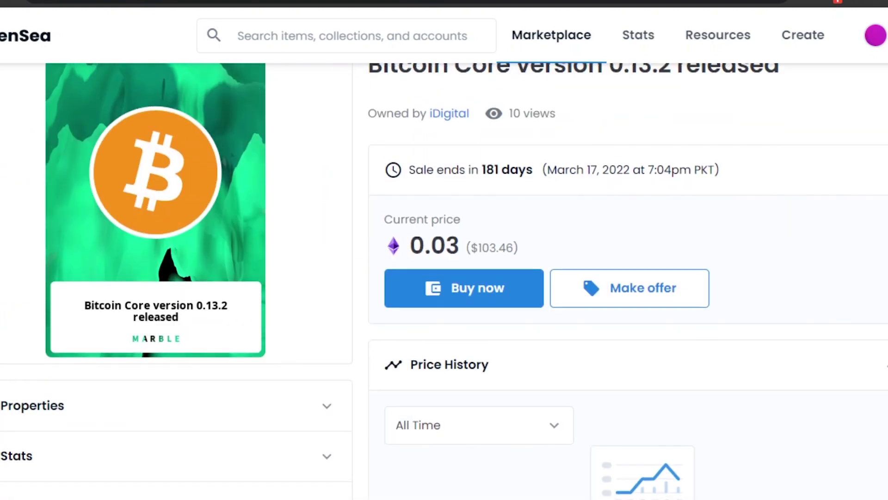
- Start buying Bitcoin Core version 0.13.2 at 0.03, review the signature request, then dismiss it
{"action": "left_click", "coordinate": [466, 221]}
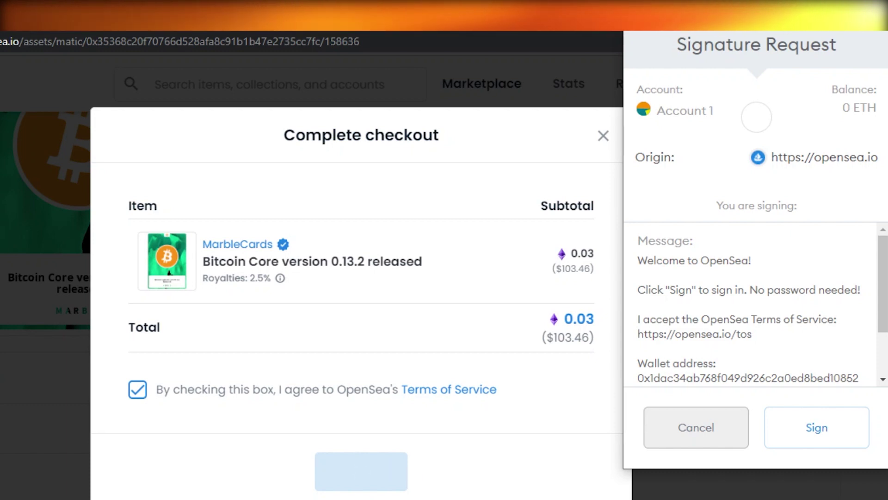
{"action": "scroll", "coordinate": [884, 282], "scroll_direction": "down", "scroll_amount": 2}
{"action": "scroll", "coordinate": [884, 282], "scroll_direction": "up", "scroll_amount": 1}
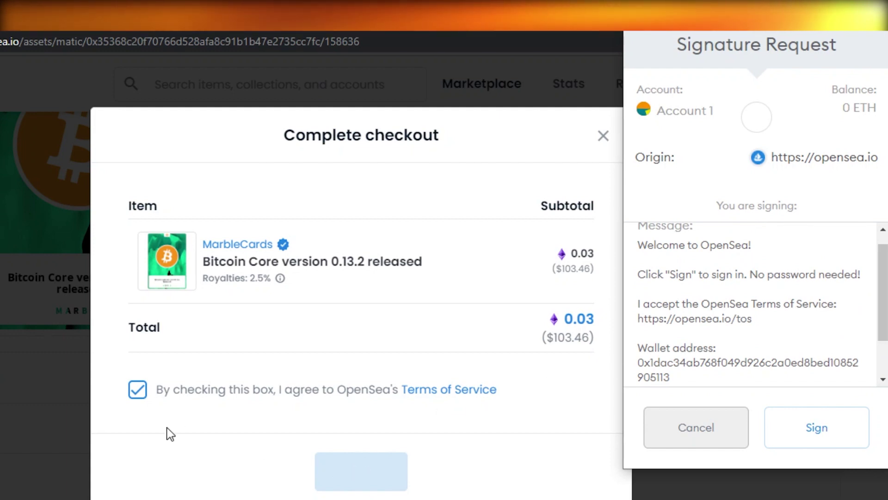
{"action": "left_click", "coordinate": [138, 390]}
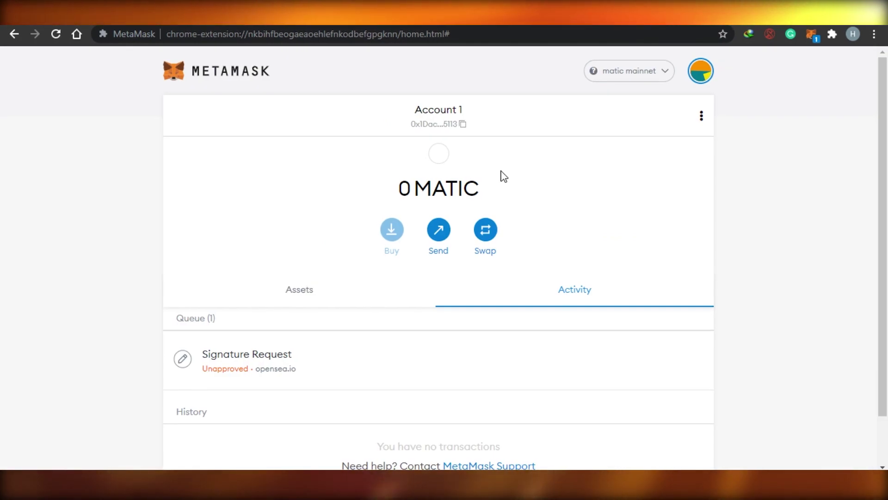
- Review the unapproved opensea.io signature request, then close it and the checkout
{"action": "scroll", "coordinate": [887, 159], "scroll_direction": "down", "scroll_amount": 2}
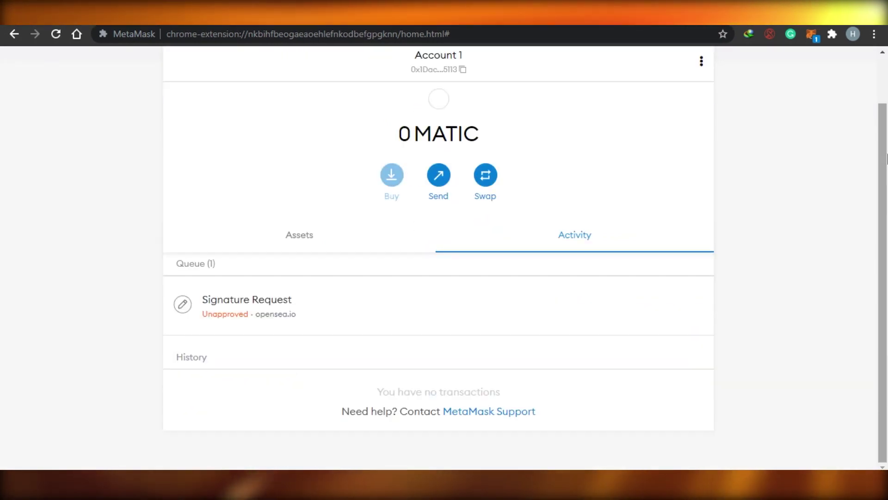
{"action": "scroll", "coordinate": [887, 130], "scroll_direction": "up", "scroll_amount": 2}
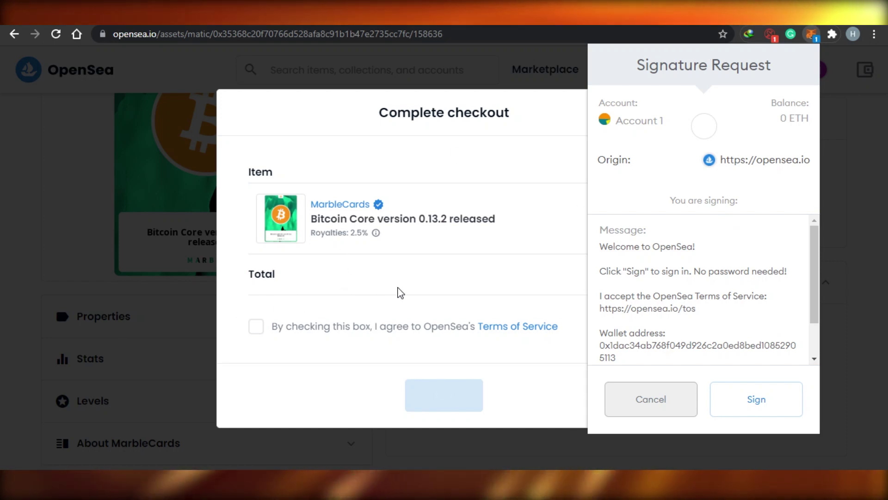
{"action": "left_click", "coordinate": [848, 130]}
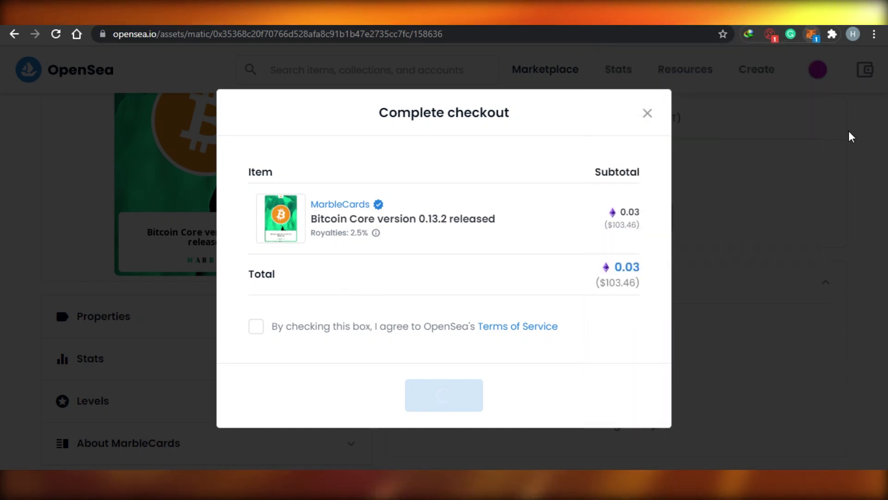